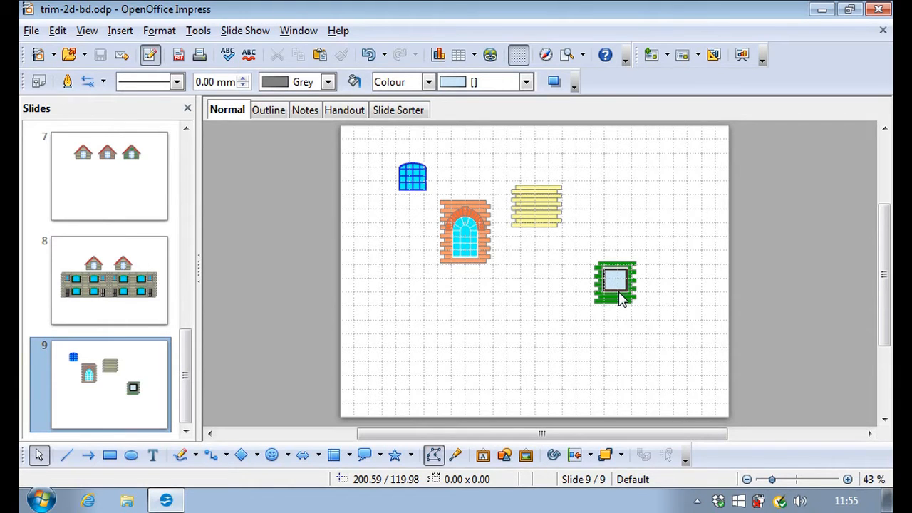
Zoom slide 9 in to 88% and scroll up to bring the blue arched window into view.
{"action": "left_click", "coordinate": [543, 228]}
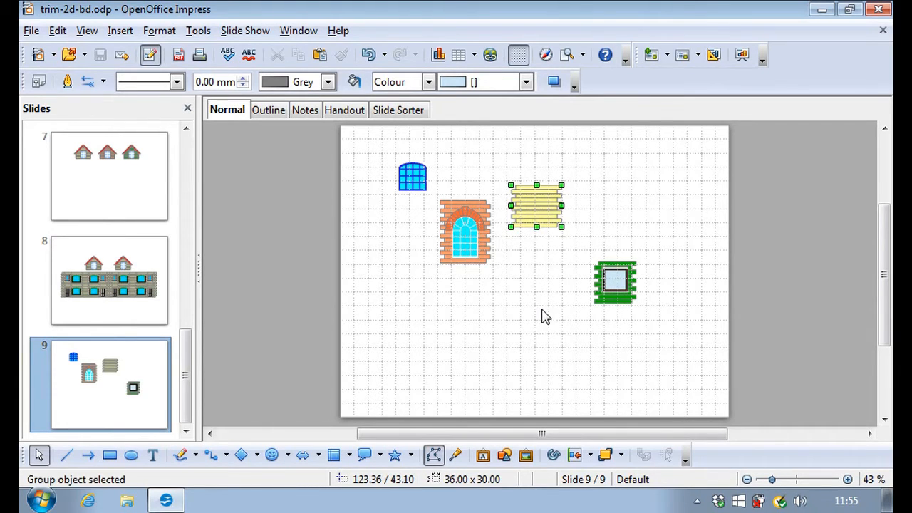
{"action": "left_click", "coordinate": [543, 316]}
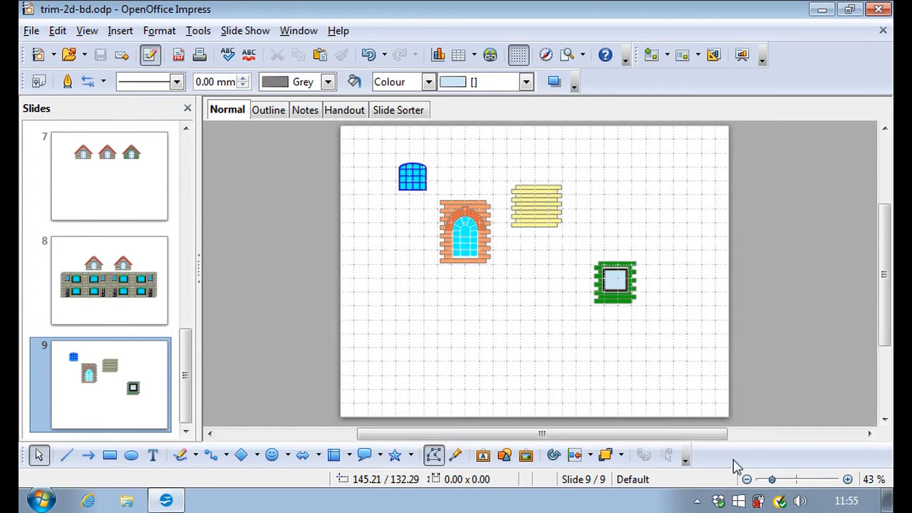
{"action": "left_click", "coordinate": [847, 480]}
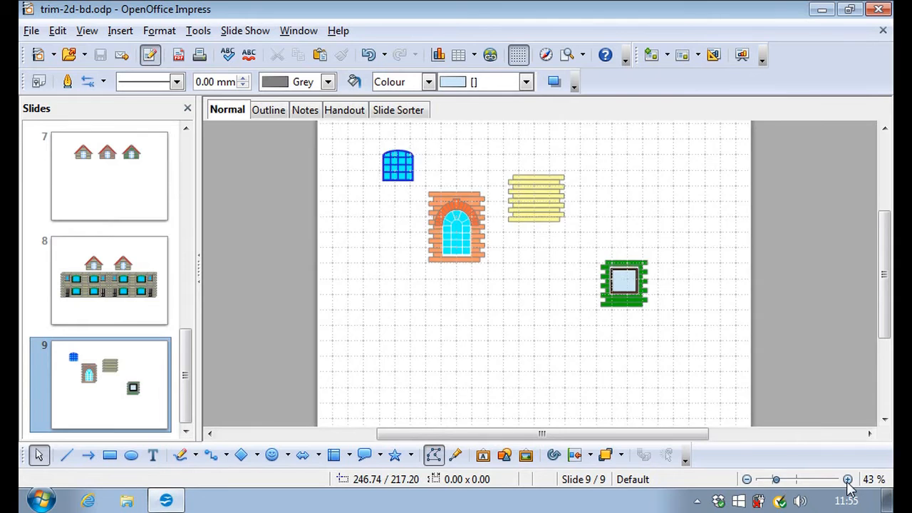
{"action": "left_click", "coordinate": [847, 479]}
{"action": "left_click", "coordinate": [847, 479]}
{"action": "left_click", "coordinate": [847, 479]}
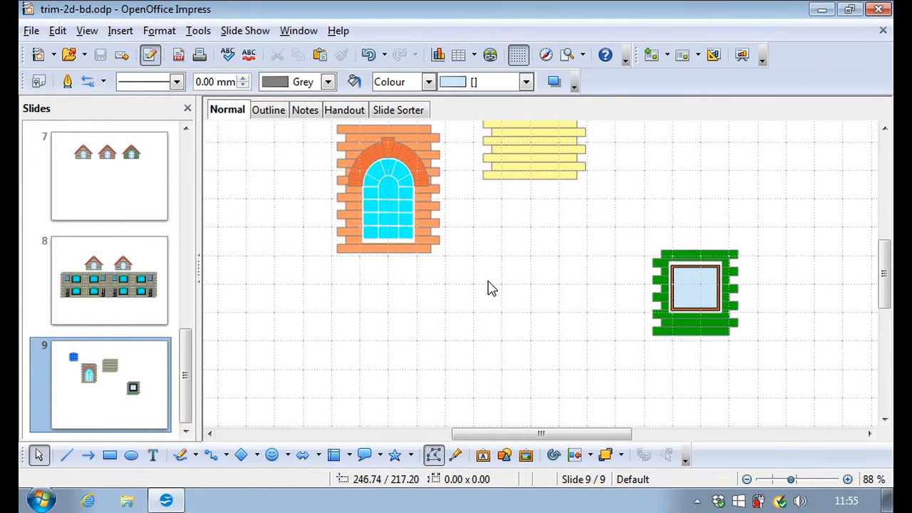
{"action": "left_click_drag", "start_coordinate": [887, 276], "coordinate": [887, 257]}
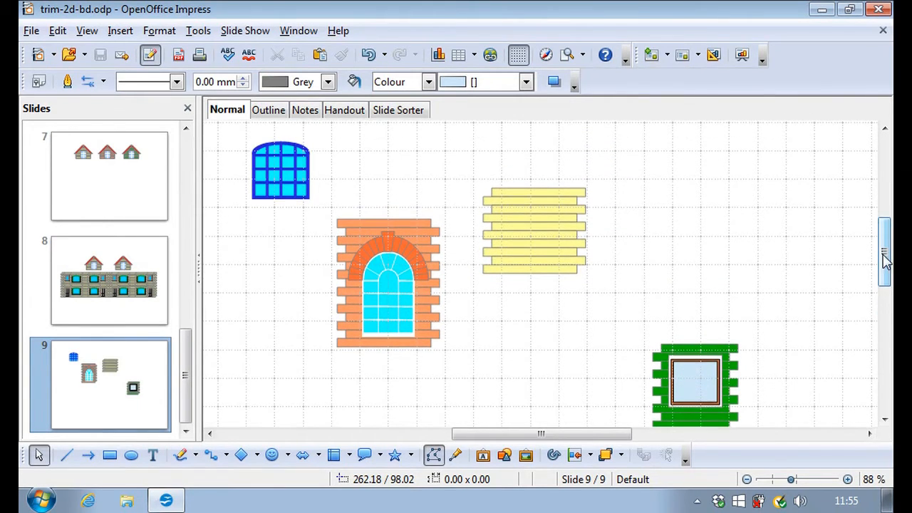
{"action": "left_click", "coordinate": [279, 185]}
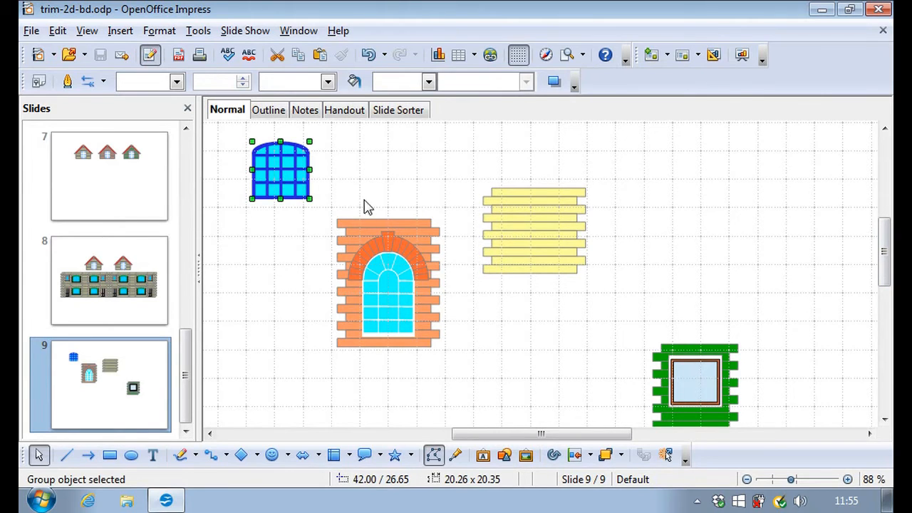
Select the blue window with the yellow brick panel and centre them horizontally.
{"action": "left_click", "coordinate": [541, 242], "text": "shift"}
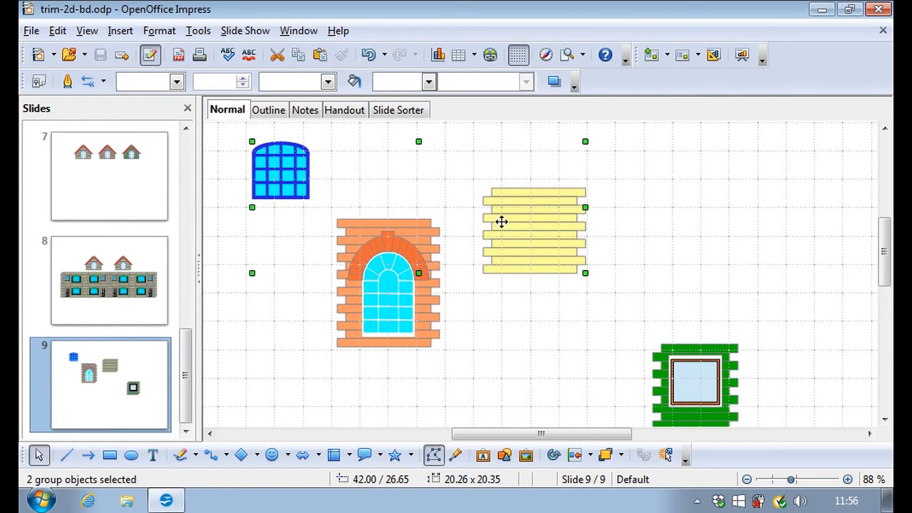
{"action": "right_click", "coordinate": [542, 232]}
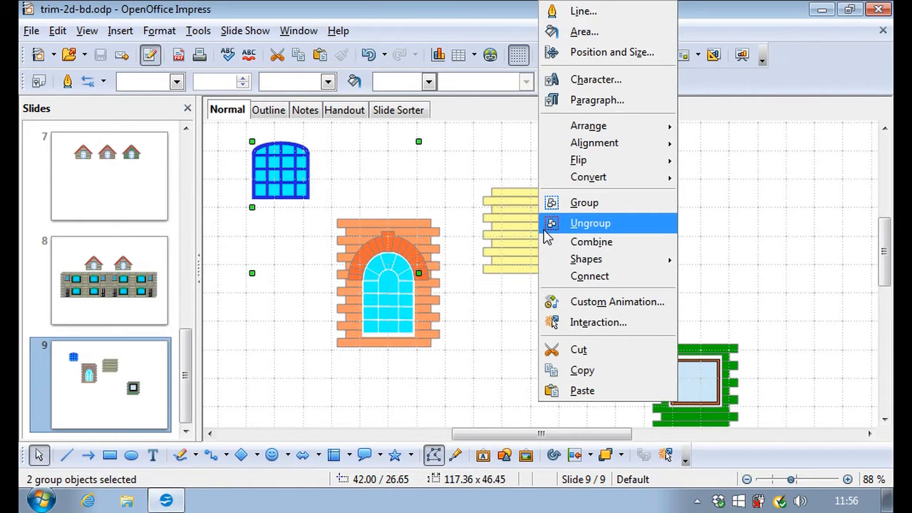
{"action": "mouse_move", "coordinate": [587, 129]}
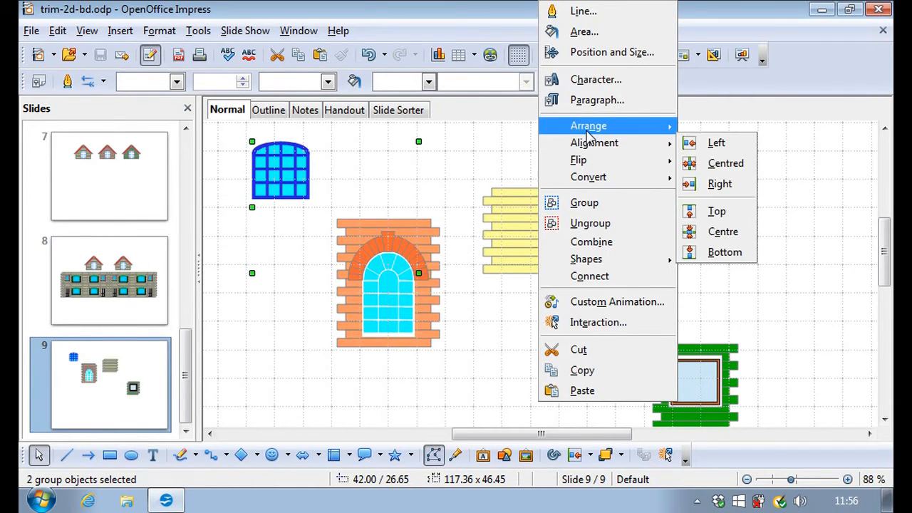
{"action": "mouse_move", "coordinate": [595, 144]}
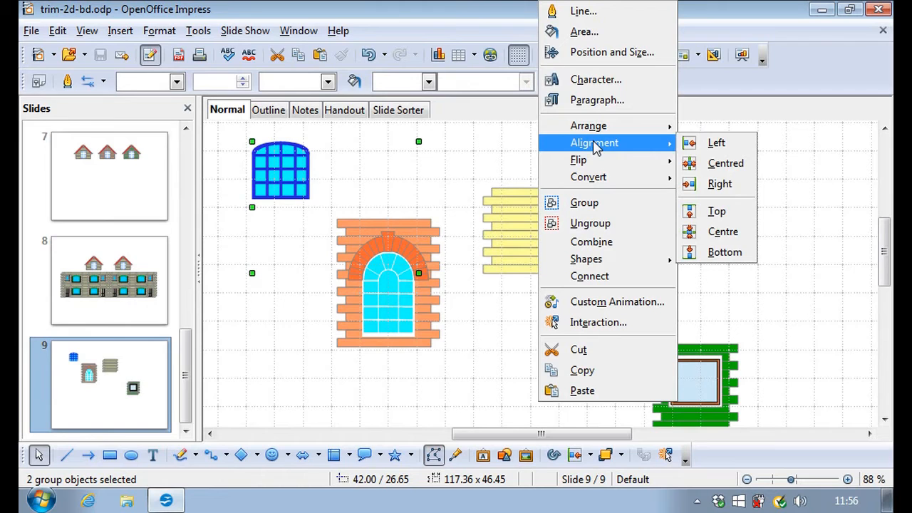
{"action": "left_click", "coordinate": [725, 166]}
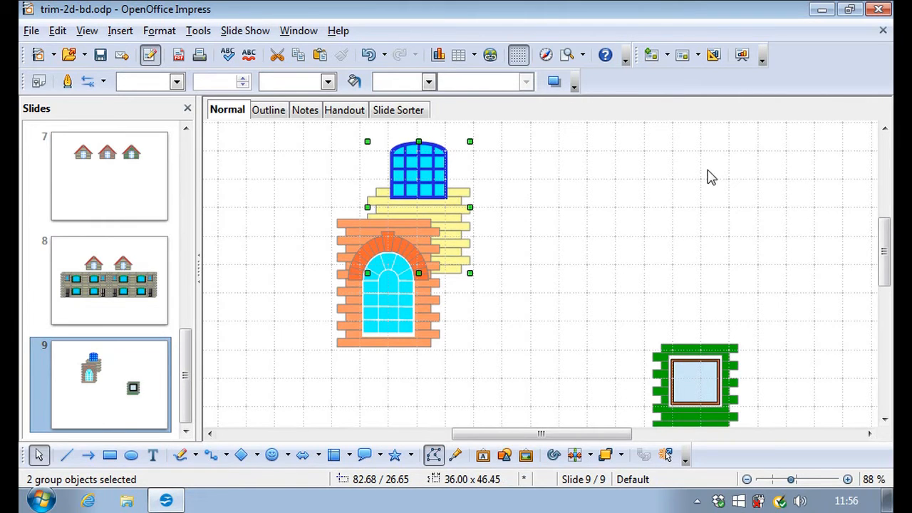
Nudge the pair right three steps, then centre the blue window vertically on the panel.
{"action": "key", "text": "Right"}
{"action": "key", "text": "Right"}
{"action": "key", "text": "Right"}
{"action": "key", "text": "Right"}
{"action": "key", "text": "Right"}
{"action": "key", "text": "Right"}
{"action": "key", "text": "Right"}
{"action": "key", "text": "Right"}
{"action": "key", "text": "Right"}
{"action": "key", "text": "Right"}
{"action": "key", "text": "Right"}
{"action": "key", "text": "Right"}
{"action": "key", "text": "Right"}
{"action": "key", "text": "Right"}
{"action": "key", "text": "Right"}
{"action": "key", "text": "Right"}
{"action": "key", "text": "Right"}
{"action": "key", "text": "Right"}
{"action": "key", "text": "Right"}
{"action": "key", "text": "Right"}
{"action": "key", "text": "Right"}
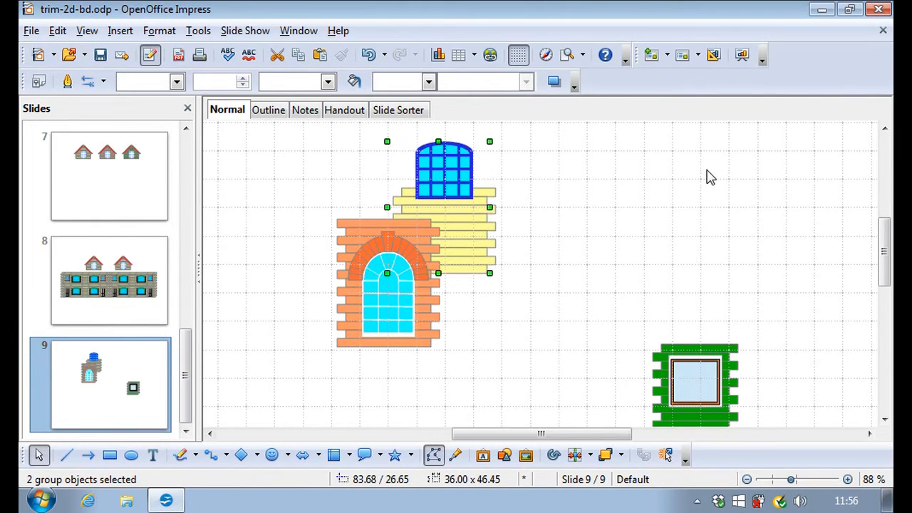
{"action": "key", "text": "Right"}
{"action": "key", "text": "Right"}
{"action": "key", "text": "Right"}
{"action": "key", "text": "Right"}
{"action": "key", "text": "Right"}
{"action": "key", "text": "Right"}
{"action": "key", "text": "Right"}
{"action": "key", "text": "Right"}
{"action": "key", "text": "Right"}
{"action": "key", "text": "Right"}
{"action": "key", "text": "Right"}
{"action": "key", "text": "Right"}
{"action": "key", "text": "Right"}
{"action": "key", "text": "Right"}
{"action": "key", "text": "Right"}
{"action": "key", "text": "Right"}
{"action": "key", "text": "Right"}
{"action": "key", "text": "Right"}
{"action": "key", "text": "Right"}
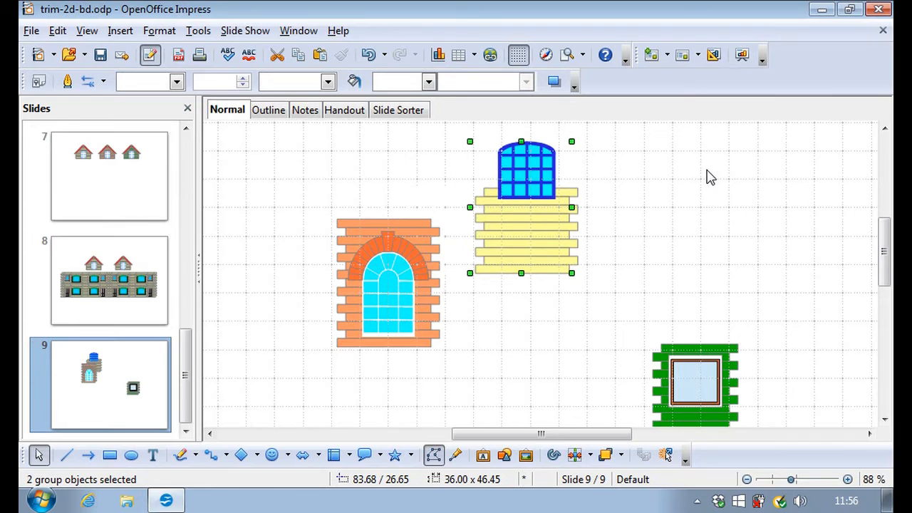
{"action": "key", "text": "Right"}
{"action": "key", "text": "Right"}
{"action": "key", "text": "Right"}
{"action": "key", "text": "Right"}
{"action": "key", "text": "Right"}
{"action": "key", "text": "Right"}
{"action": "key", "text": "Right"}
{"action": "key", "text": "Right"}
{"action": "key", "text": "Right"}
{"action": "key", "text": "Right"}
{"action": "key", "text": "Right"}
{"action": "key", "text": "Right"}
{"action": "key", "text": "Right"}
{"action": "key", "text": "Right"}
{"action": "key", "text": "Right"}
{"action": "key", "text": "Right"}
{"action": "key", "text": "Right"}
{"action": "key", "text": "Right"}
{"action": "key", "text": "Right"}
{"action": "key", "text": "Right"}
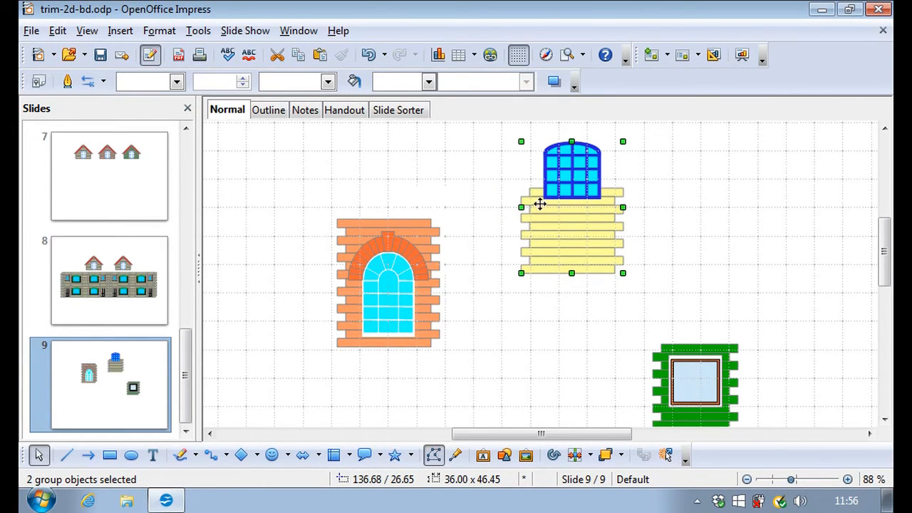
{"action": "right_click", "coordinate": [579, 233]}
{"action": "mouse_move", "coordinate": [638, 149]}
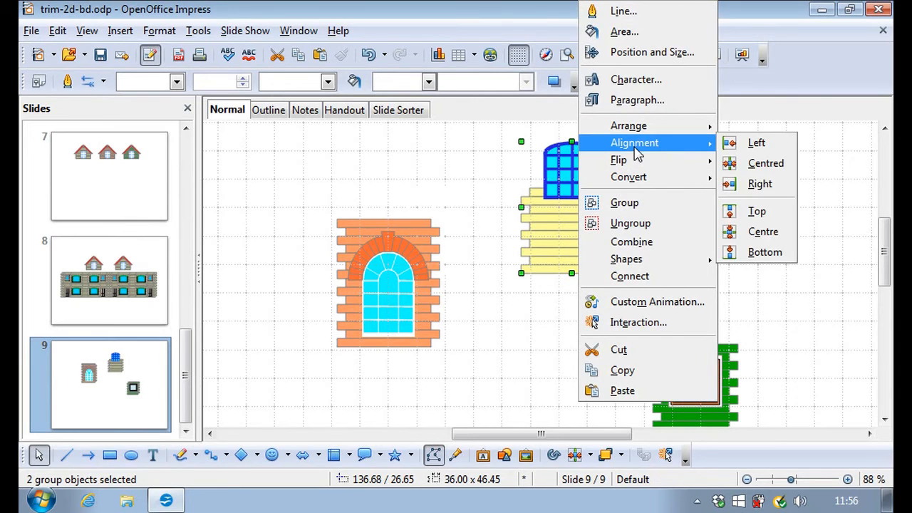
{"action": "left_click", "coordinate": [763, 233]}
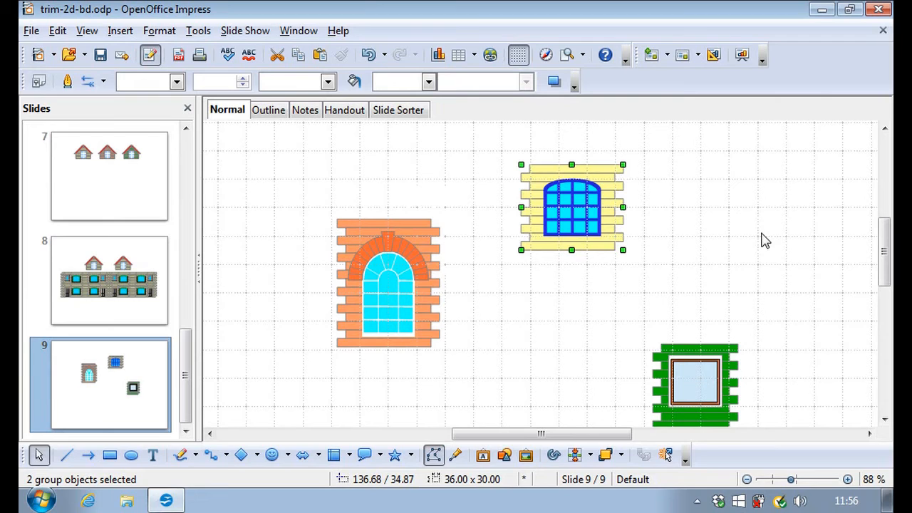
{"action": "left_click", "coordinate": [738, 213]}
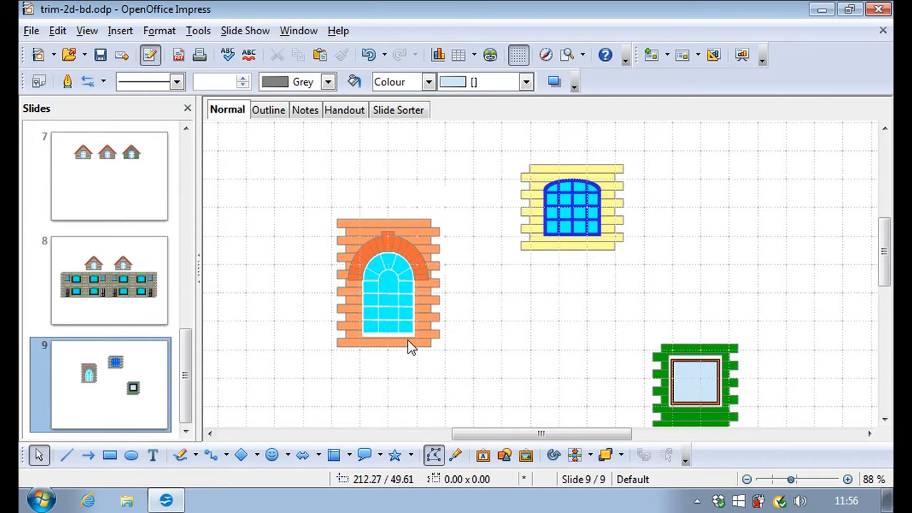
Select the orange-brick and green-brick window groups and align their bottoms.
{"action": "left_click", "coordinate": [405, 299]}
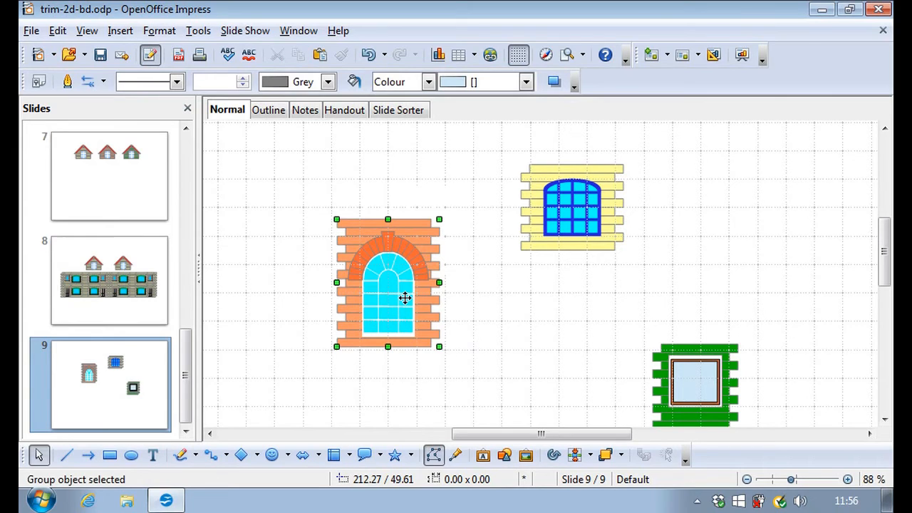
{"action": "left_click", "coordinate": [706, 404], "text": "shift"}
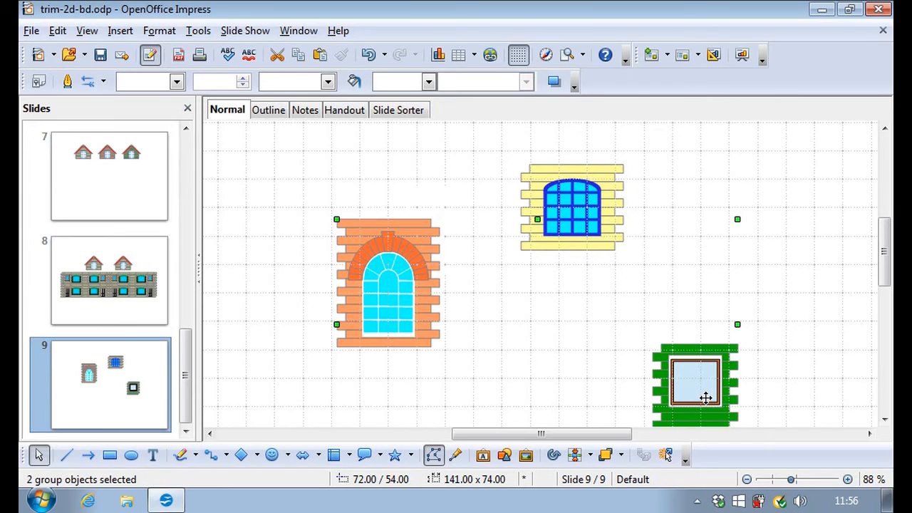
{"action": "right_click", "coordinate": [705, 397]}
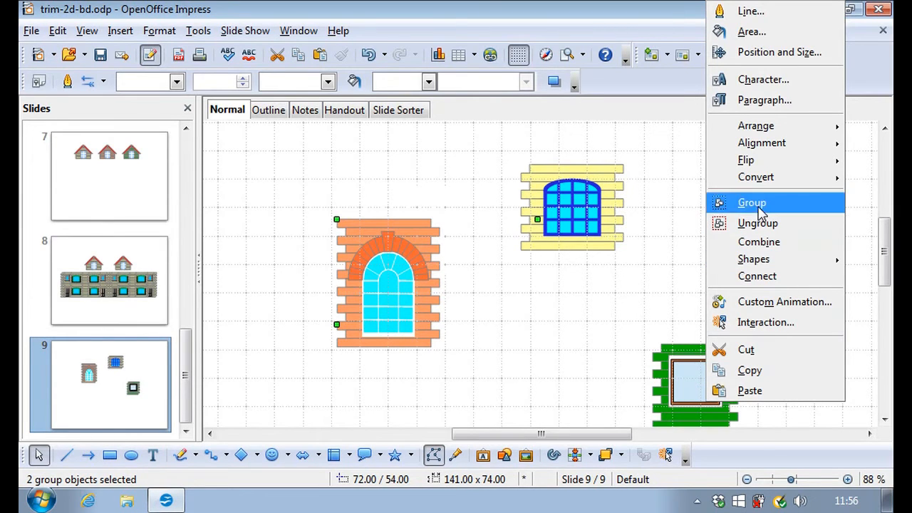
{"action": "mouse_move", "coordinate": [772, 145]}
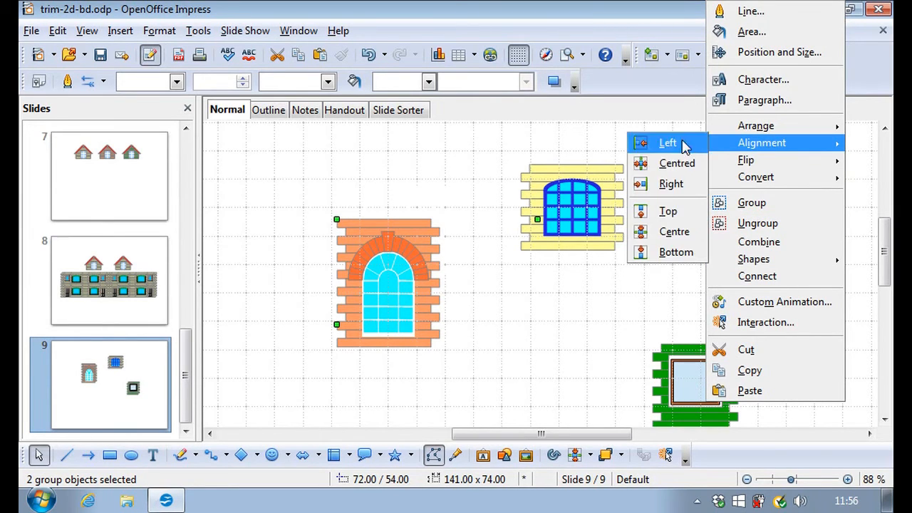
{"action": "left_click", "coordinate": [675, 259]}
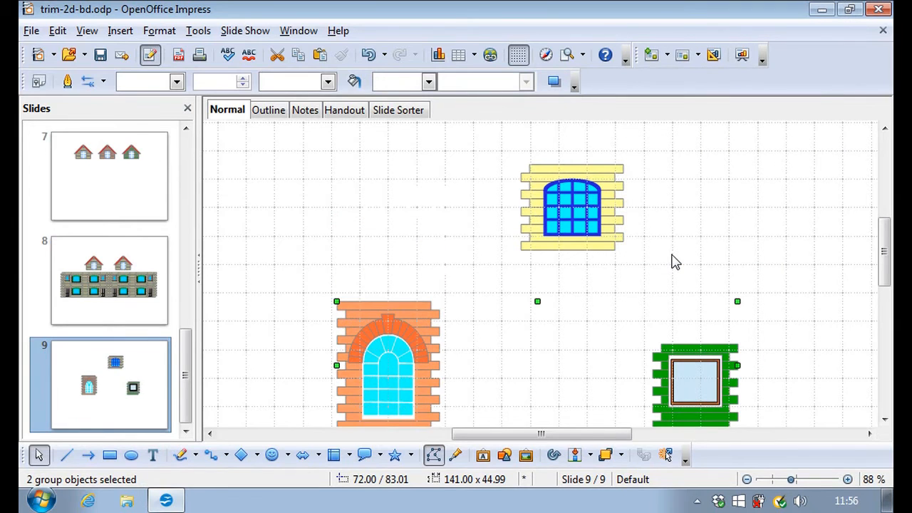
{"action": "scroll", "coordinate": [672, 261], "scroll_direction": "down", "scroll_amount": 1}
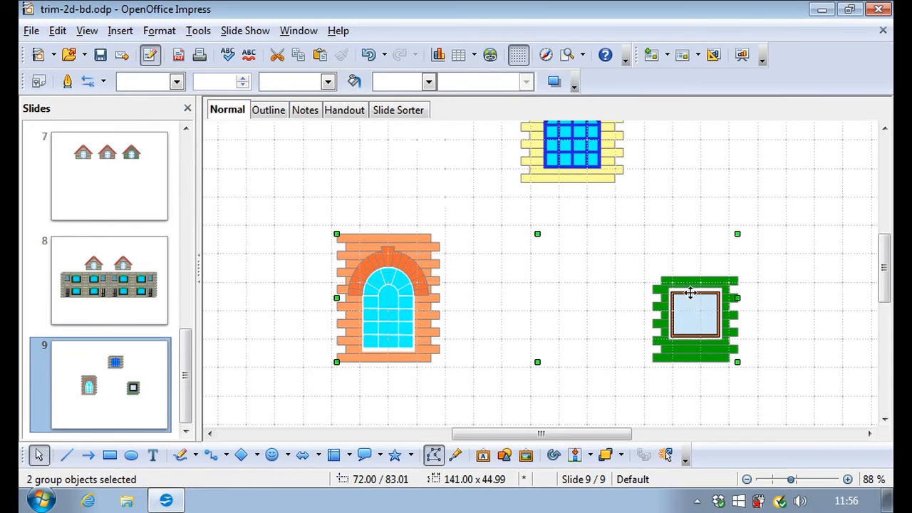
Re-align the two window groups along their tops instead.
{"action": "right_click", "coordinate": [415, 292]}
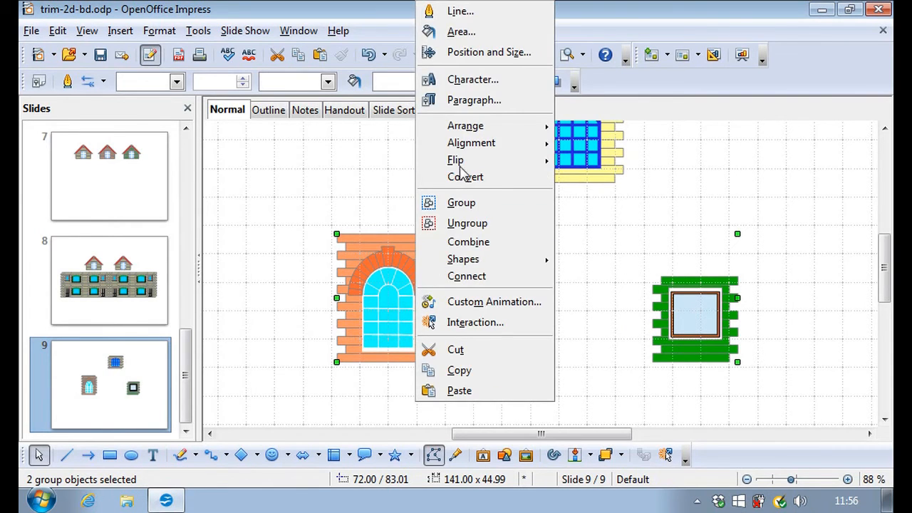
{"action": "mouse_move", "coordinate": [473, 150]}
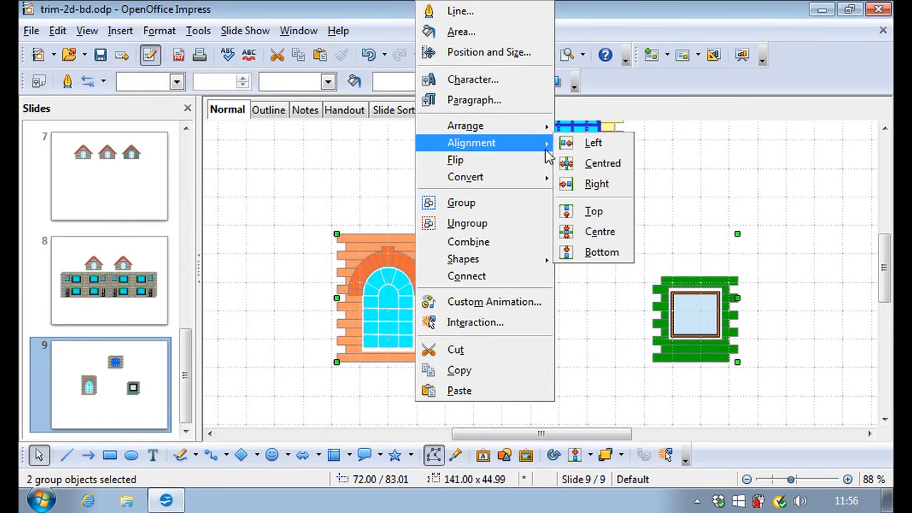
{"action": "left_click", "coordinate": [590, 212]}
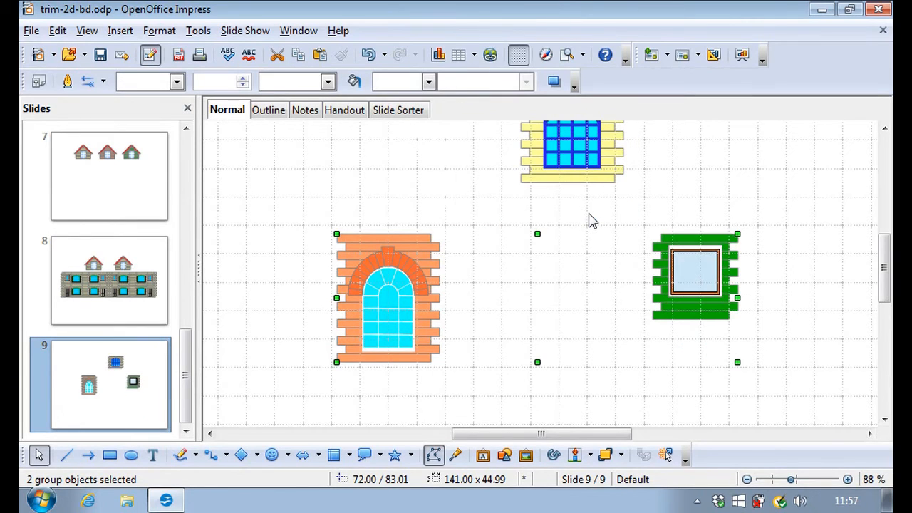
{"action": "left_click", "coordinate": [344, 206]}
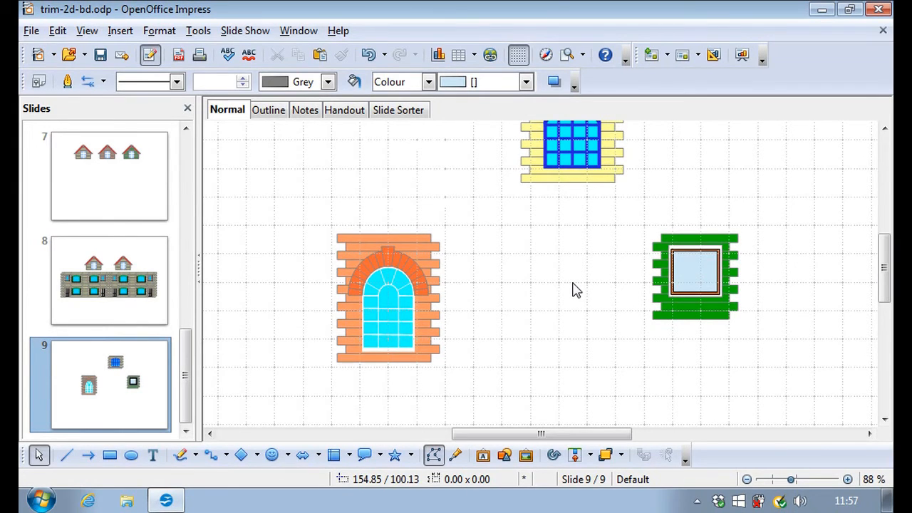
{"action": "left_click", "coordinate": [692, 266]}
Drag the green-brick window left under the yellow panel, then marquee-select the blue window and panel.
{"action": "left_click_drag", "start_coordinate": [693, 266], "coordinate": [546, 259]}
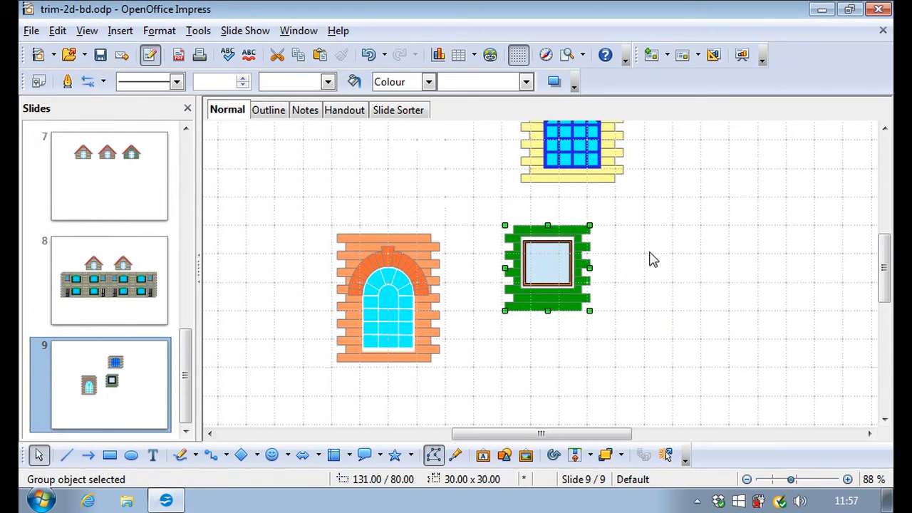
{"action": "scroll", "coordinate": [654, 260], "scroll_direction": "up", "scroll_amount": 3}
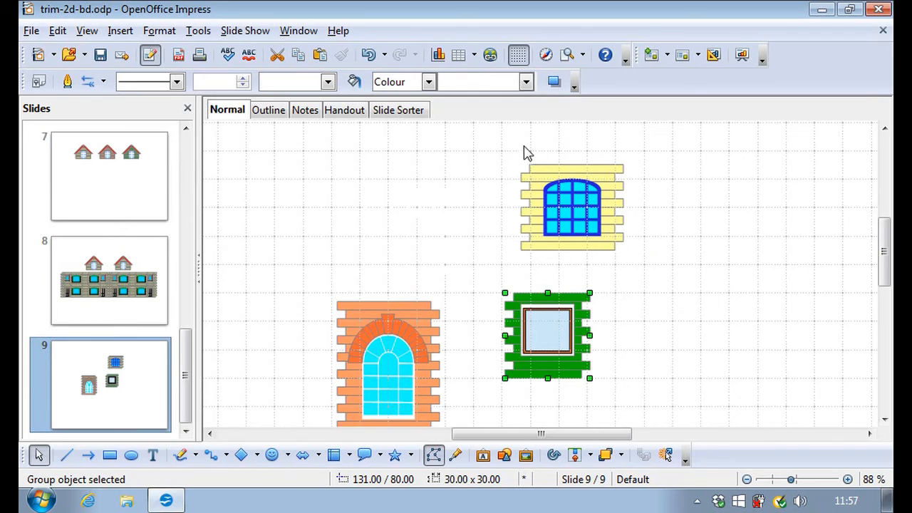
{"action": "left_click_drag", "start_coordinate": [501, 142], "coordinate": [651, 288]}
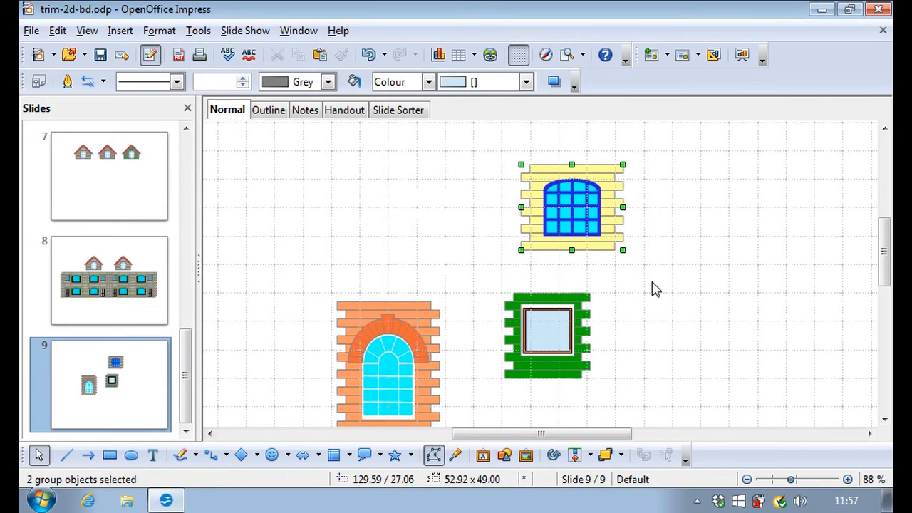
Dismiss the blue window's context menu unchanged and select the blue window alone.
{"action": "right_click", "coordinate": [595, 210]}
{"action": "mouse_move", "coordinate": [636, 143]}
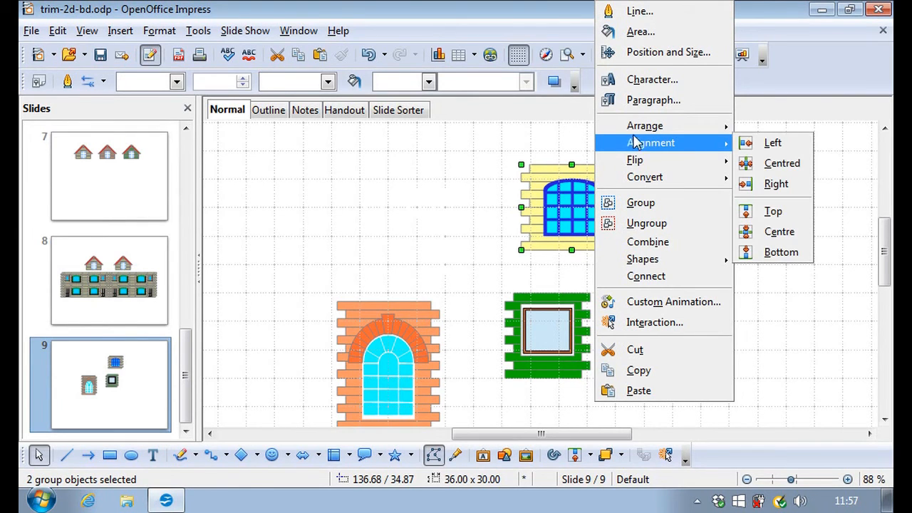
{"action": "left_click", "coordinate": [456, 186]}
{"action": "left_click", "coordinate": [439, 220]}
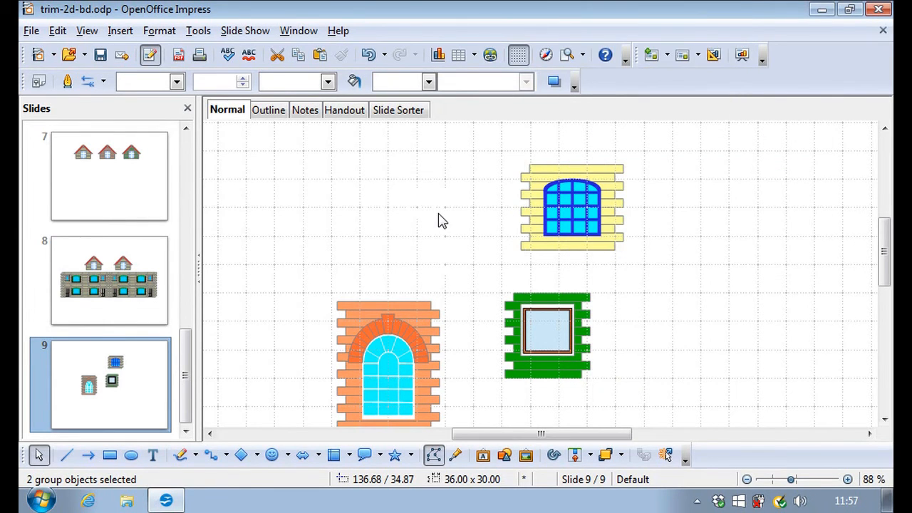
{"action": "left_click", "coordinate": [561, 214]}
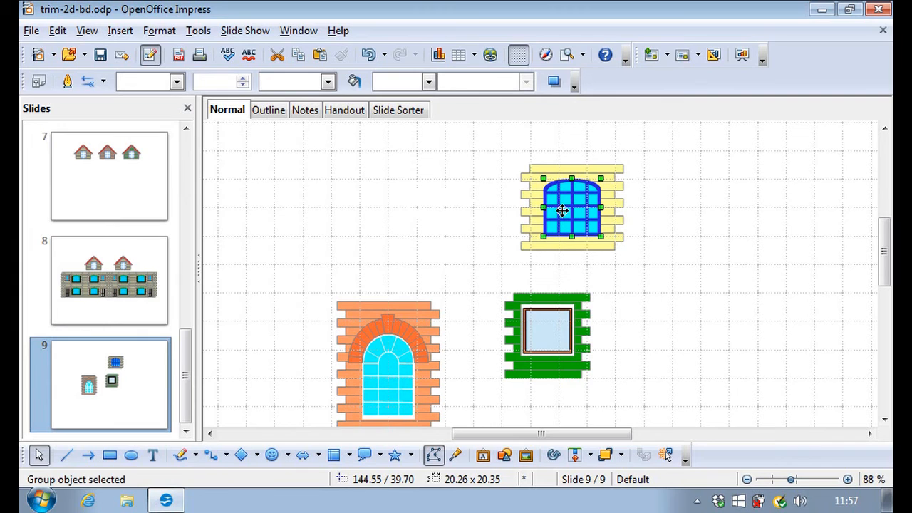
Send the blue window to the back, then move the yellow brick panel above the green-brick window.
{"action": "right_click", "coordinate": [562, 210]}
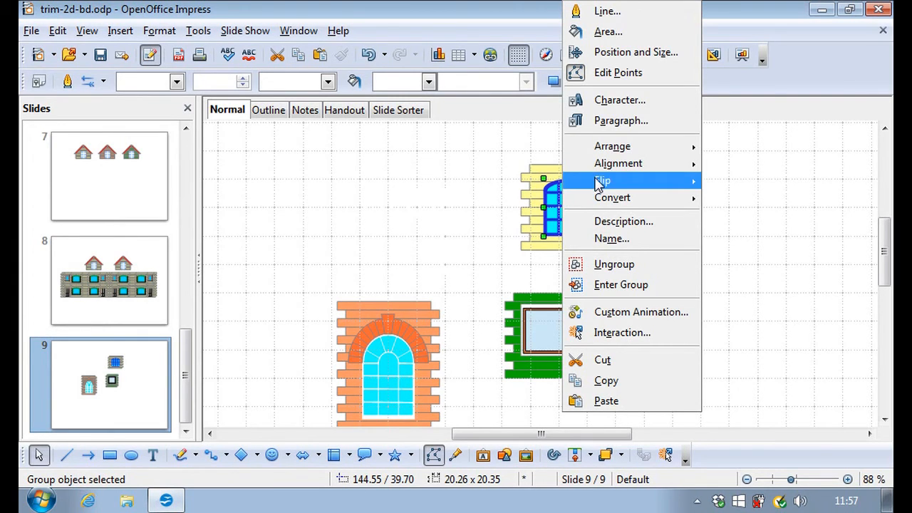
{"action": "mouse_move", "coordinate": [612, 147]}
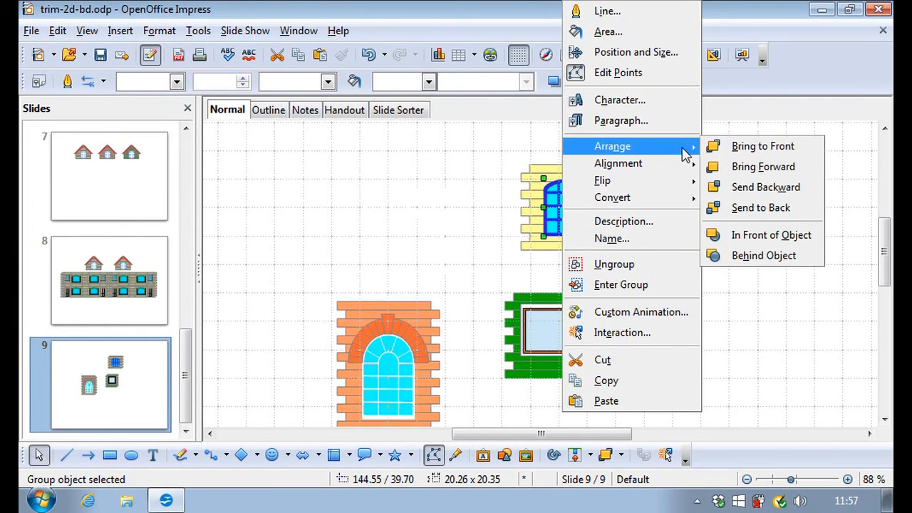
{"action": "left_click", "coordinate": [757, 212]}
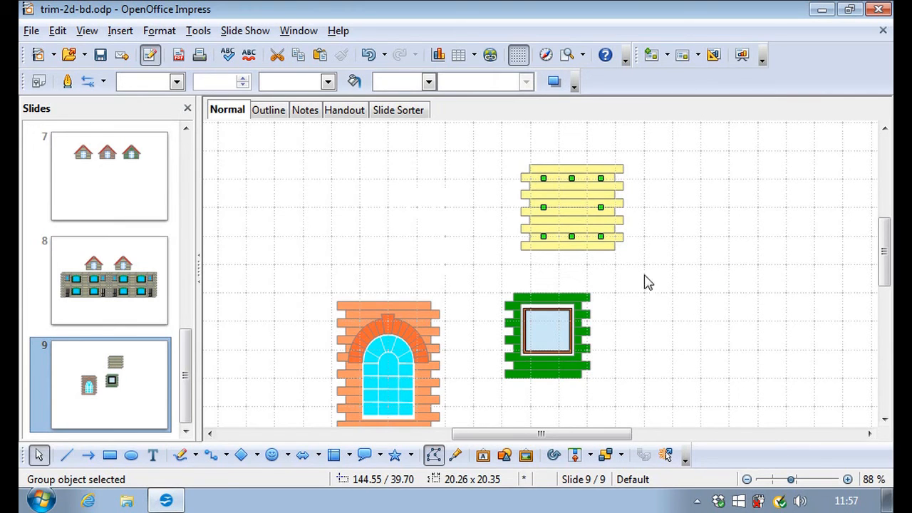
{"action": "left_click", "coordinate": [669, 264]}
{"action": "left_click_drag", "start_coordinate": [586, 208], "coordinate": [442, 208]}
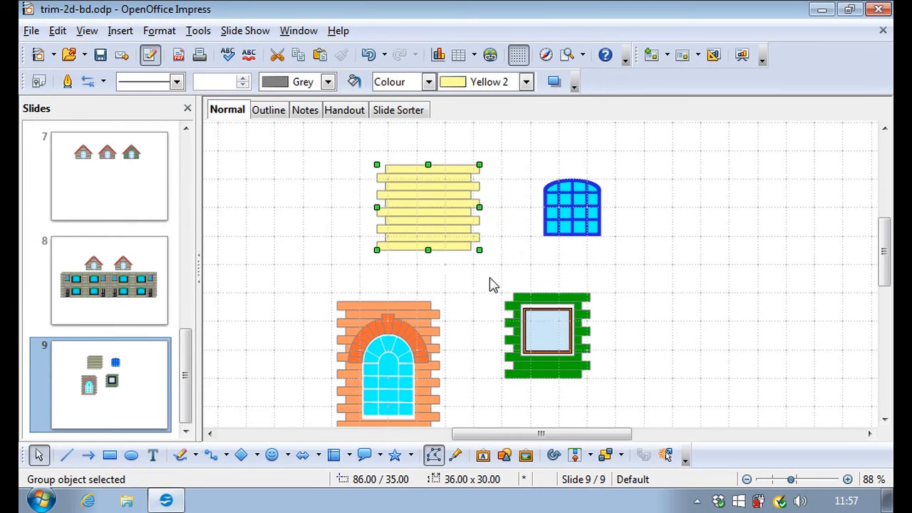
{"action": "left_click_drag", "start_coordinate": [424, 223], "coordinate": [530, 254]}
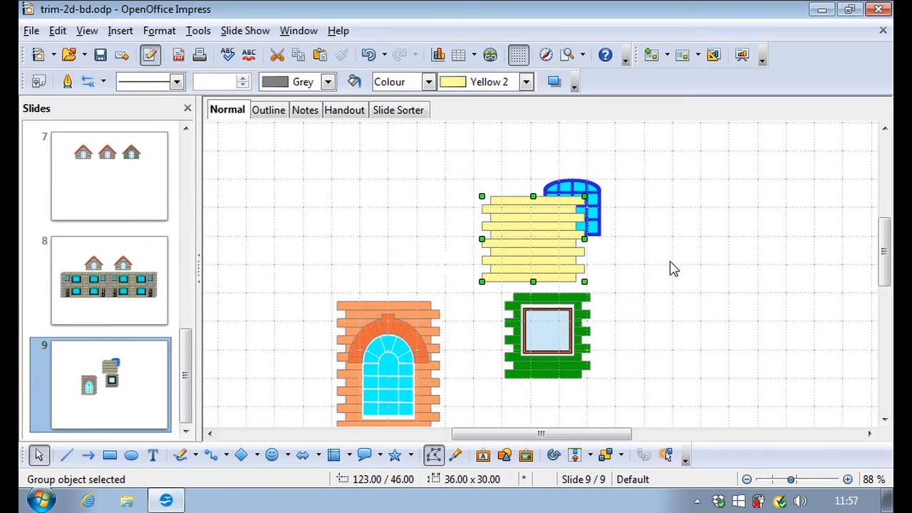
Bring the blue arched window to the front and drag it centred onto the yellow panel.
{"action": "left_click", "coordinate": [593, 214]}
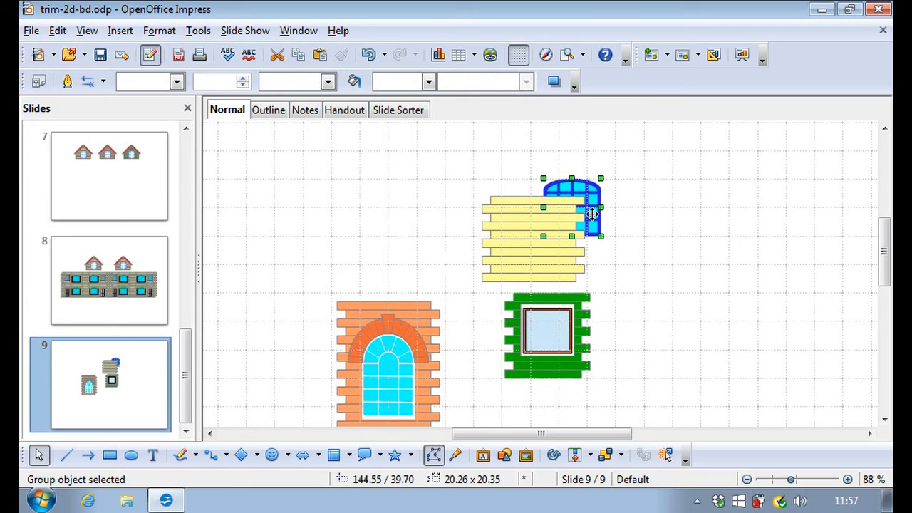
{"action": "right_click", "coordinate": [592, 223]}
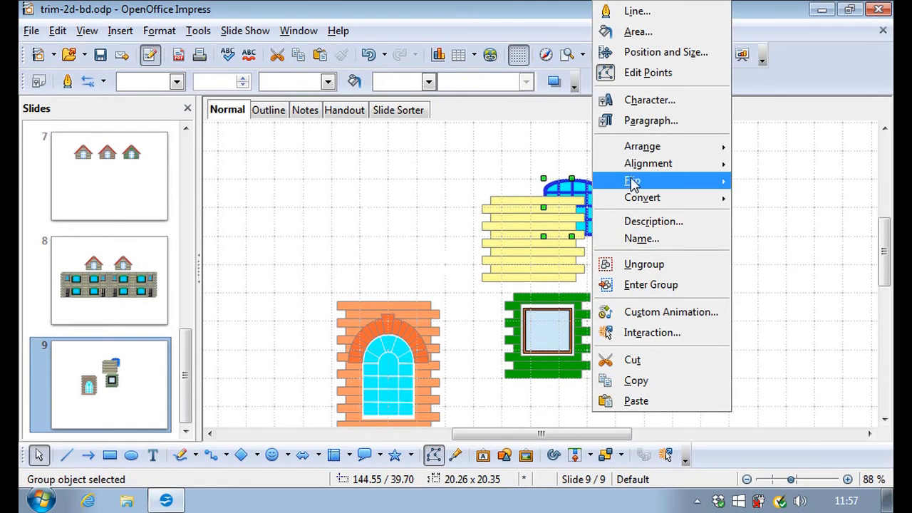
{"action": "mouse_move", "coordinate": [710, 151]}
{"action": "left_click", "coordinate": [766, 147]}
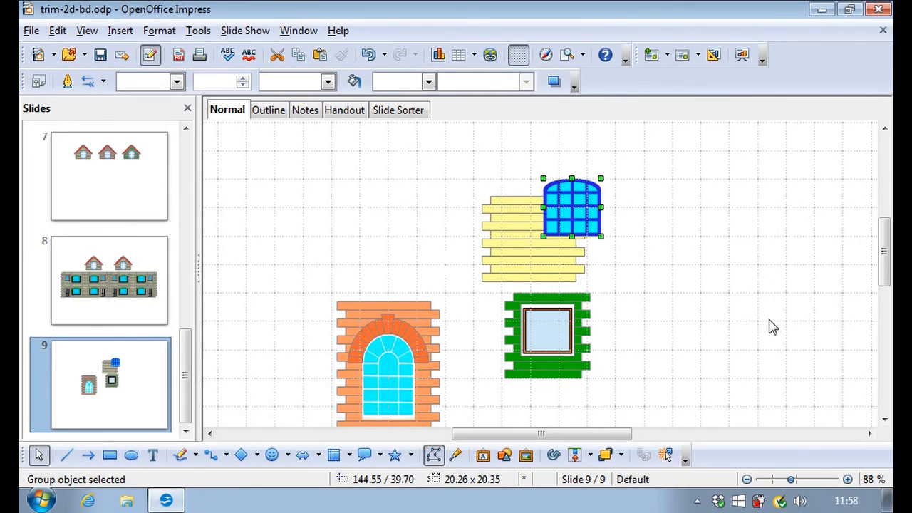
{"action": "left_click_drag", "start_coordinate": [579, 205], "coordinate": [522, 237]}
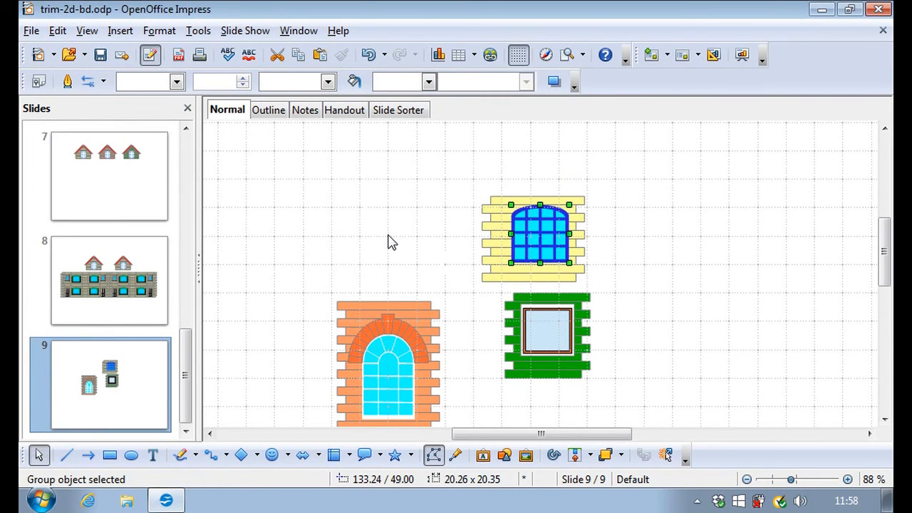